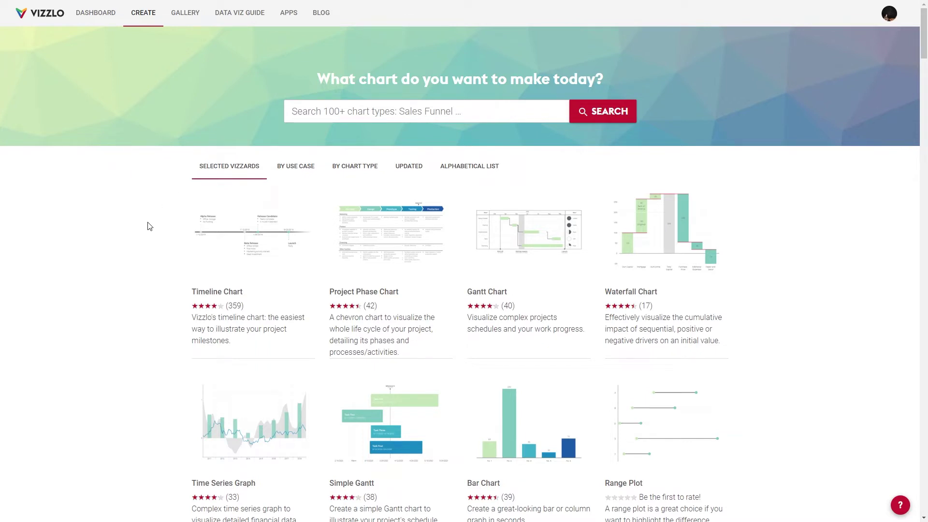
{"action": "scroll", "coordinate": [834, 230], "scroll_direction": "down", "scroll_amount": 4}
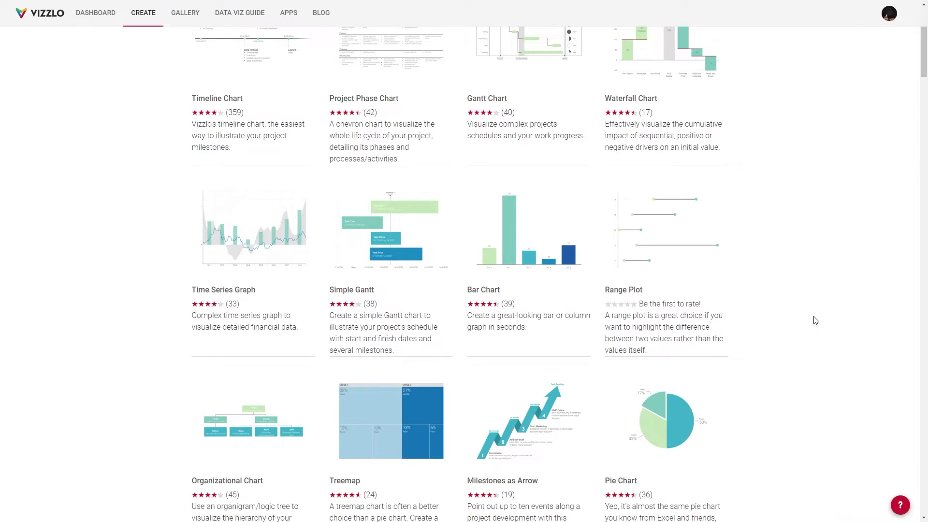
{"action": "scroll", "coordinate": [815, 320], "scroll_direction": "down", "scroll_amount": 2}
{"action": "scroll", "coordinate": [831, 294], "scroll_direction": "down", "scroll_amount": 2}
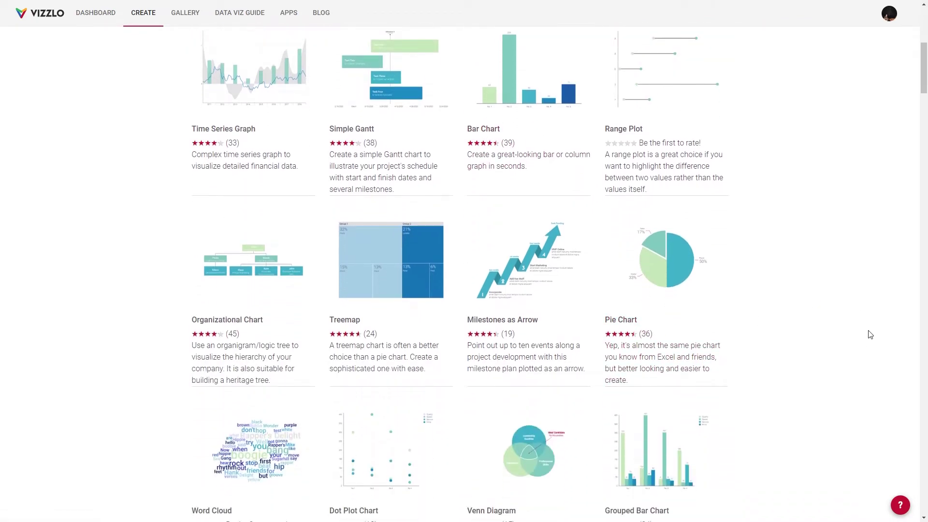
{"action": "scroll", "coordinate": [868, 319], "scroll_direction": "down", "scroll_amount": 3}
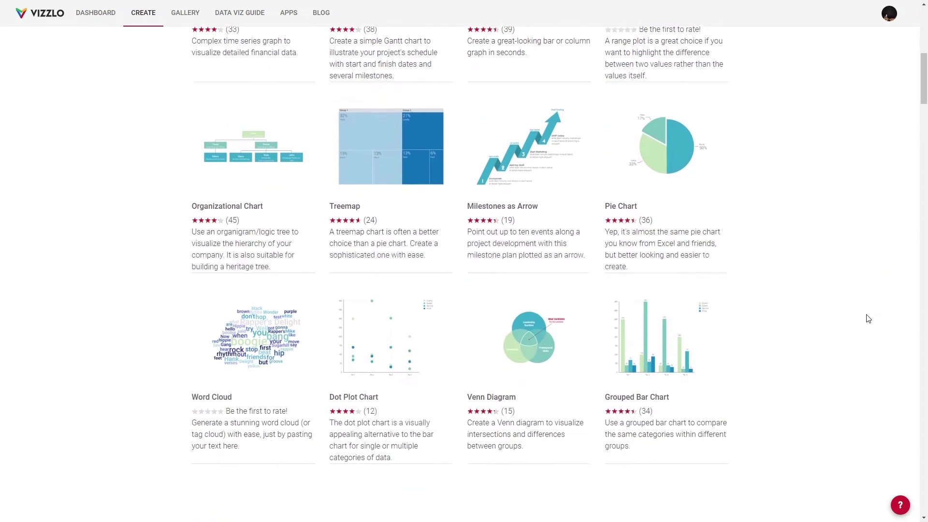
{"action": "scroll", "coordinate": [321, 269], "scroll_direction": "down", "scroll_amount": 5}
{"action": "scroll", "coordinate": [341, 290], "scroll_direction": "down", "scroll_amount": 3}
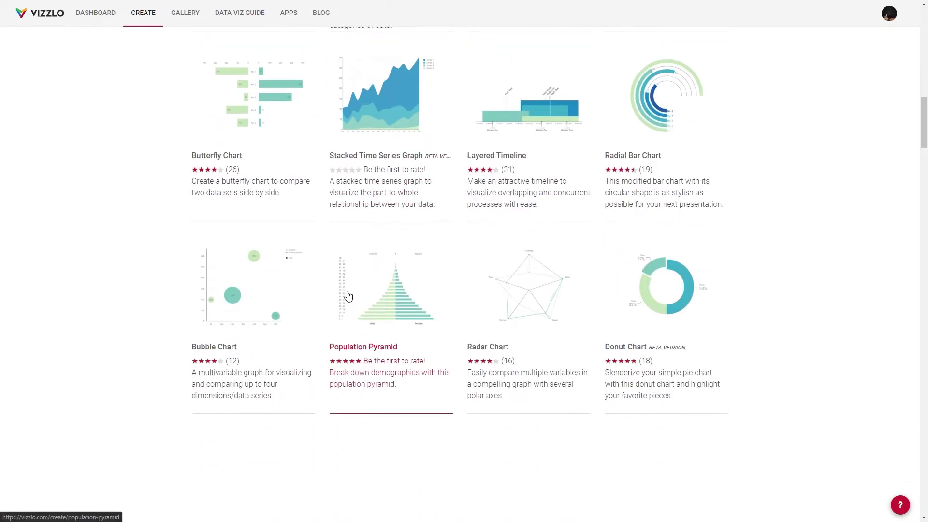
{"action": "scroll", "coordinate": [507, 324], "scroll_direction": "down", "scroll_amount": 3}
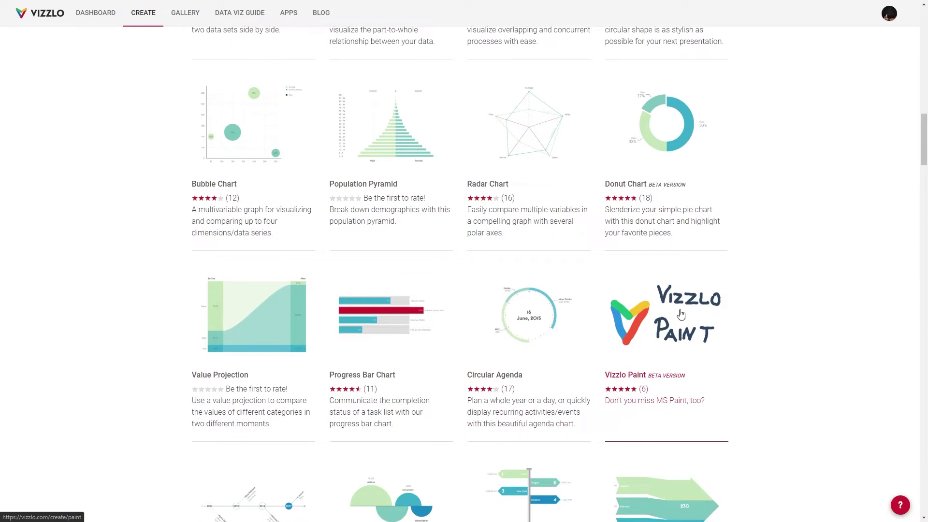
{"action": "scroll", "coordinate": [792, 333], "scroll_direction": "down", "scroll_amount": 13}
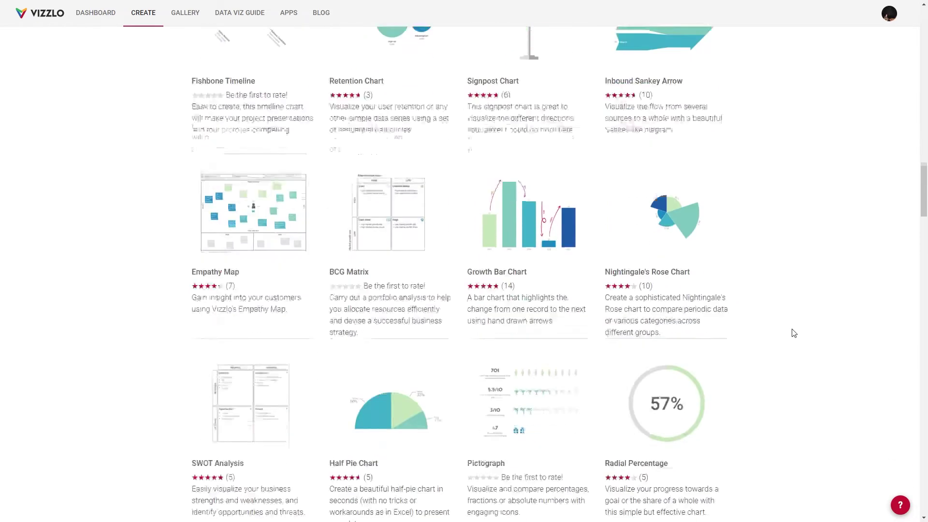
{"action": "scroll", "coordinate": [793, 333], "scroll_direction": "down", "scroll_amount": 3}
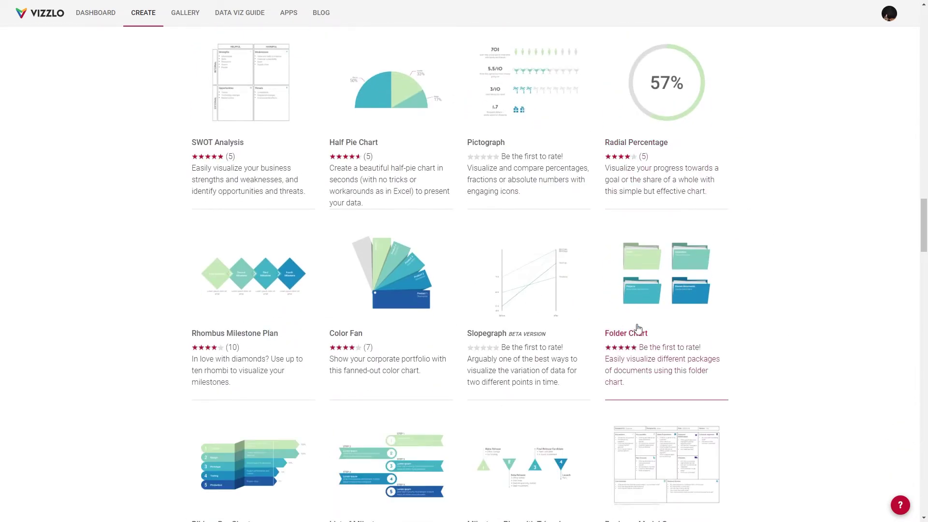
{"action": "scroll", "coordinate": [678, 305], "scroll_direction": "down", "scroll_amount": 5}
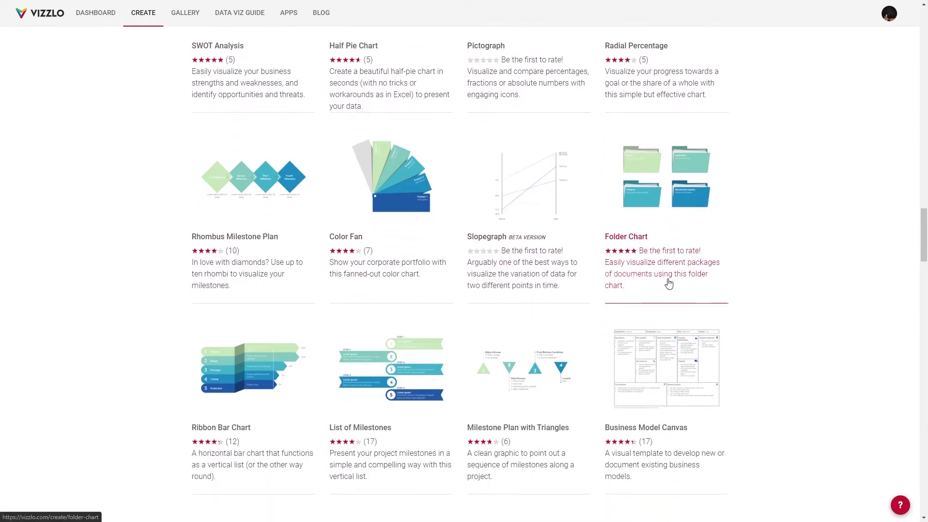
{"action": "scroll", "coordinate": [668, 292], "scroll_direction": "down", "scroll_amount": 8}
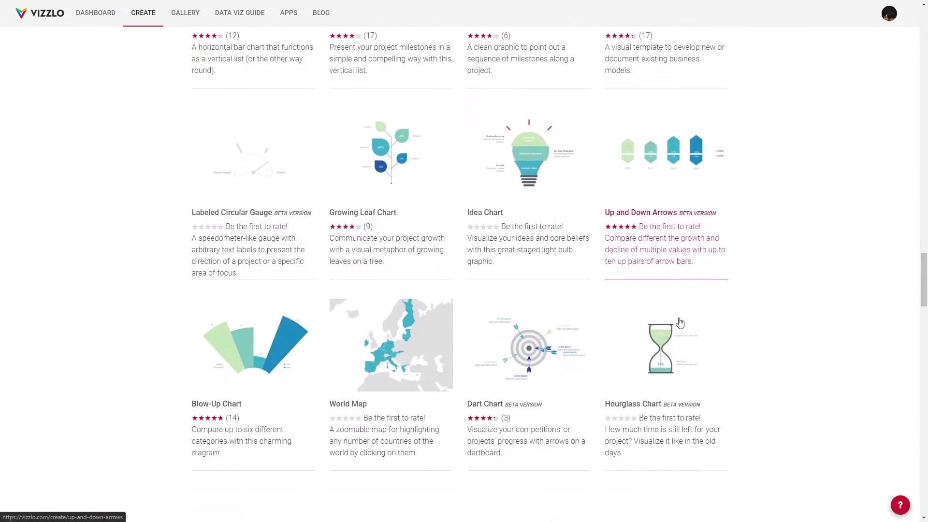
{"action": "scroll", "coordinate": [381, 236], "scroll_direction": "down", "scroll_amount": 14}
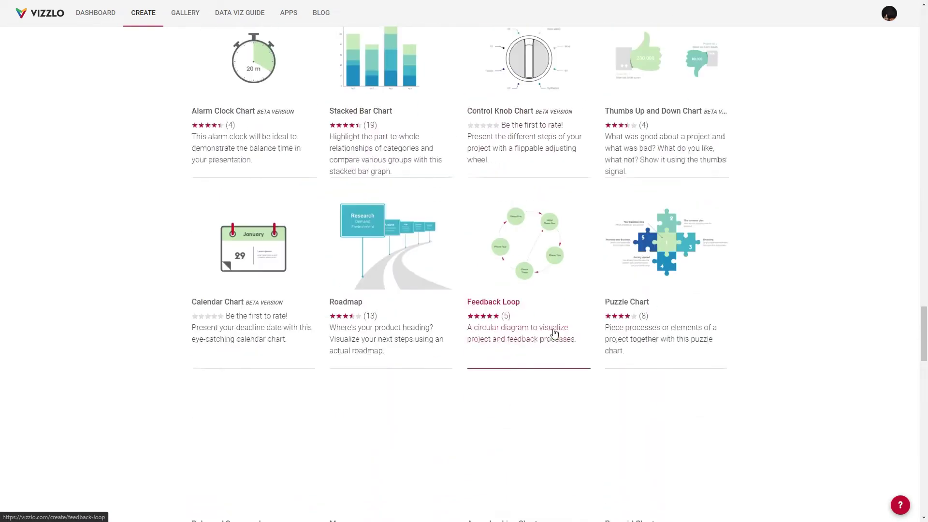
{"action": "scroll", "coordinate": [780, 321], "scroll_direction": "down", "scroll_amount": 8}
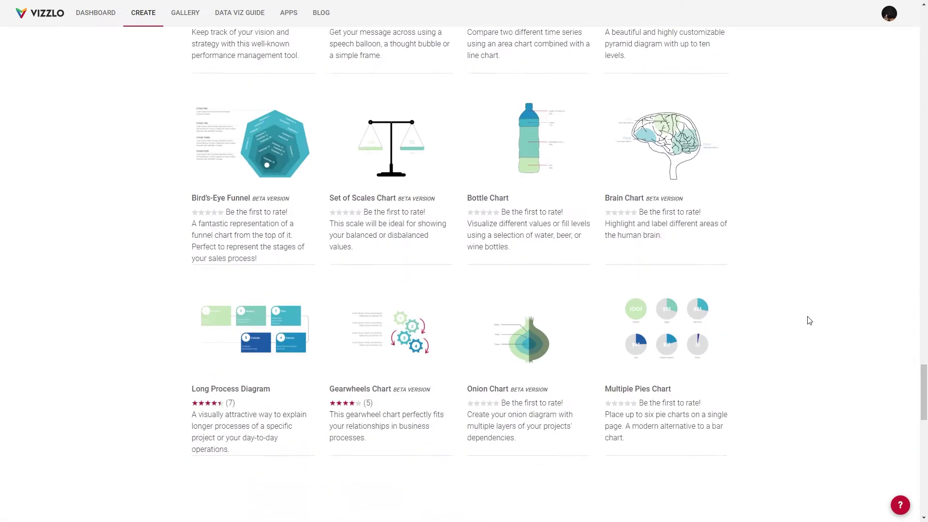
{"action": "scroll", "coordinate": [812, 322], "scroll_direction": "down", "scroll_amount": 7}
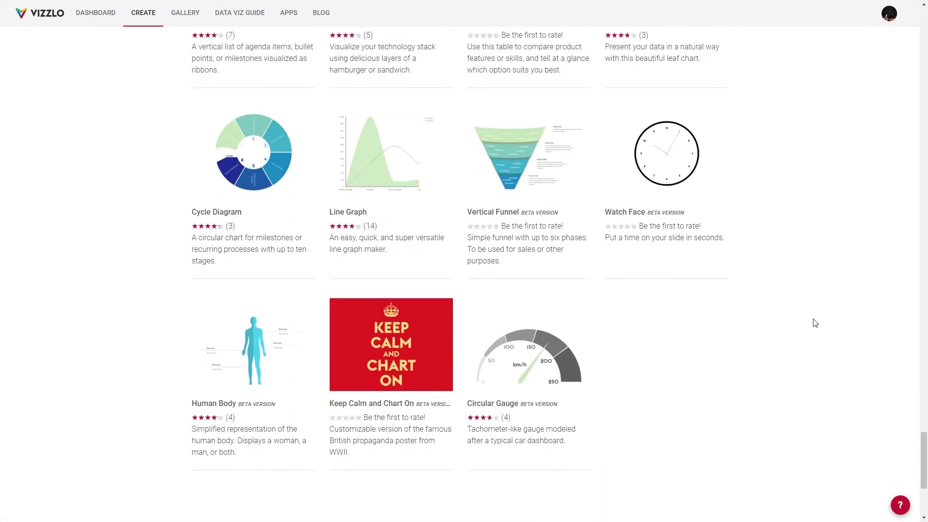
{"action": "scroll", "coordinate": [815, 323], "scroll_direction": "up", "scroll_amount": 1}
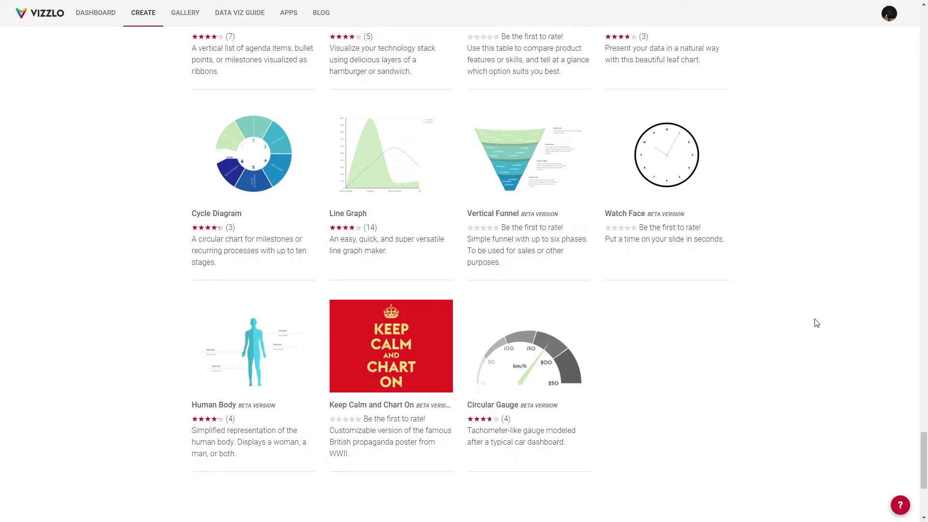
{"action": "scroll", "coordinate": [817, 323], "scroll_direction": "up", "scroll_amount": 8}
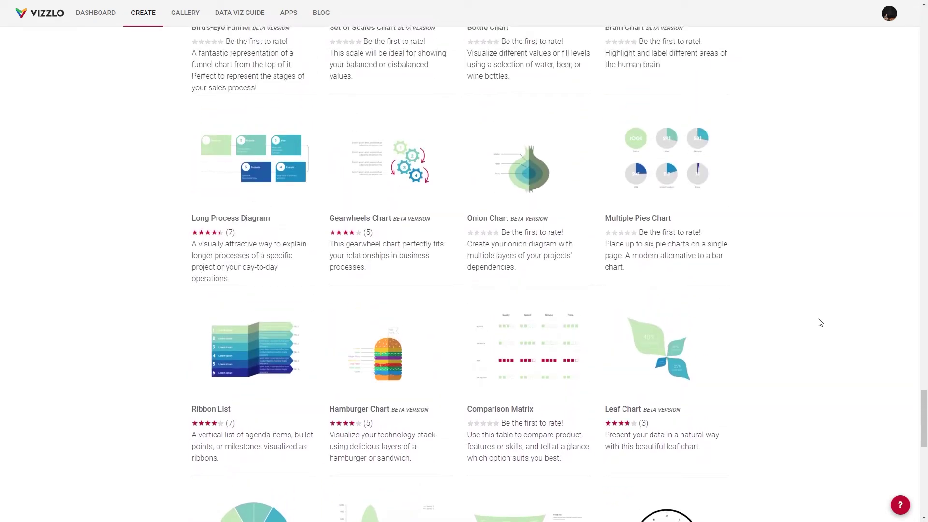
{"action": "scroll", "coordinate": [820, 322], "scroll_direction": "down", "scroll_amount": 9}
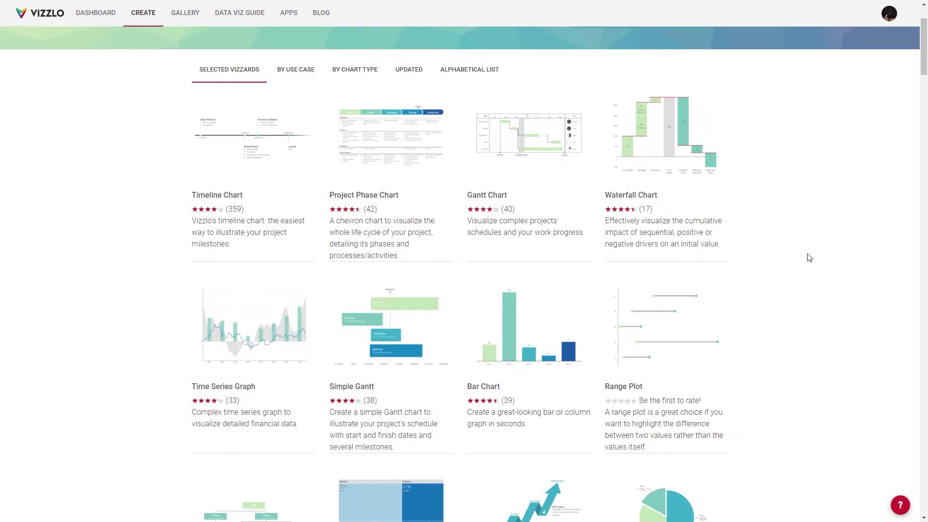
- Create a new Bar Chart document from the template, opening the five-bar sample chart
{"action": "left_click", "coordinate": [536, 337]}
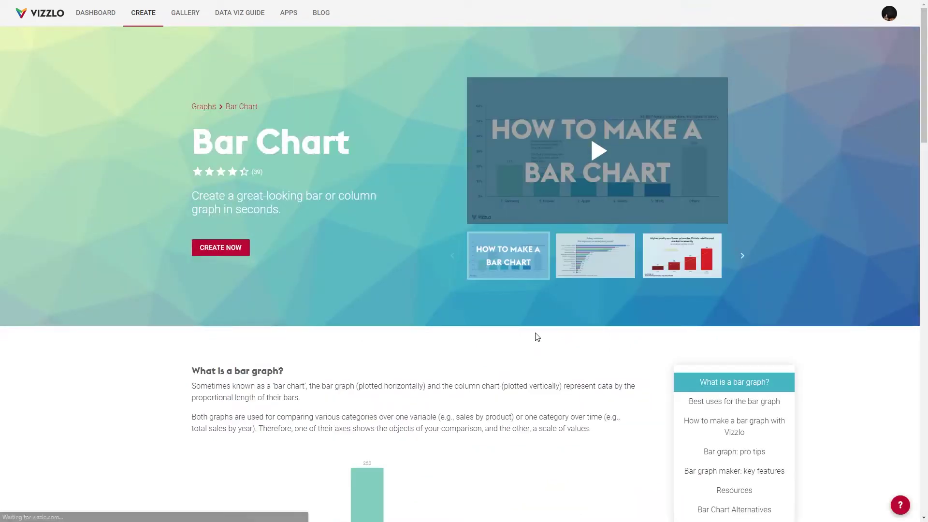
{"action": "left_click", "coordinate": [225, 249]}
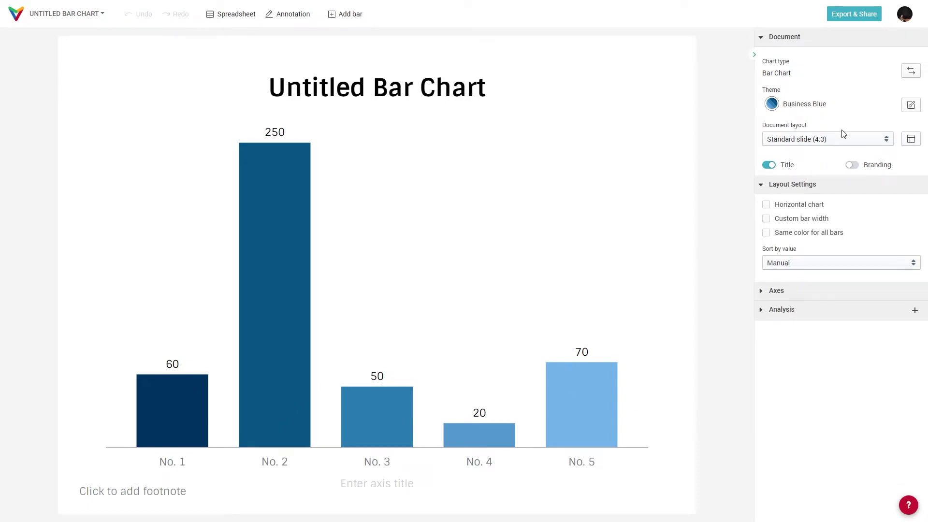
- Look through the chart themes and document layouts, leaving the layout unchanged
{"action": "left_click", "coordinate": [772, 104]}
{"action": "scroll", "coordinate": [696, 201], "scroll_direction": "down", "scroll_amount": 2}
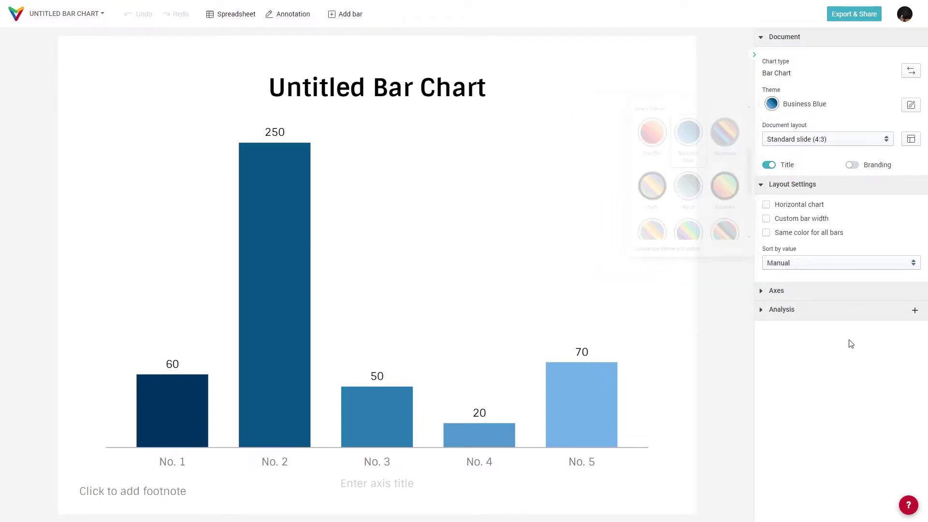
{"action": "left_click", "coordinate": [827, 140]}
{"action": "left_click", "coordinate": [822, 158]}
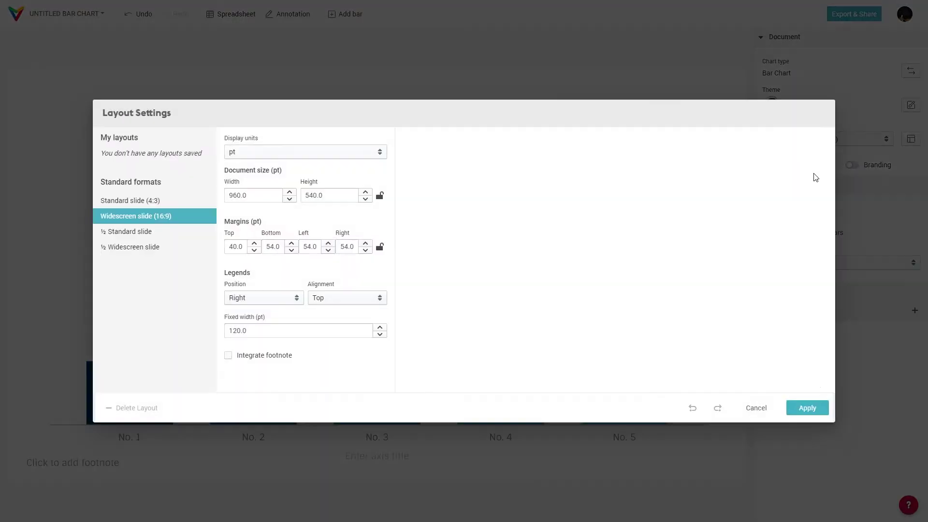
{"action": "left_click", "coordinate": [758, 410]}
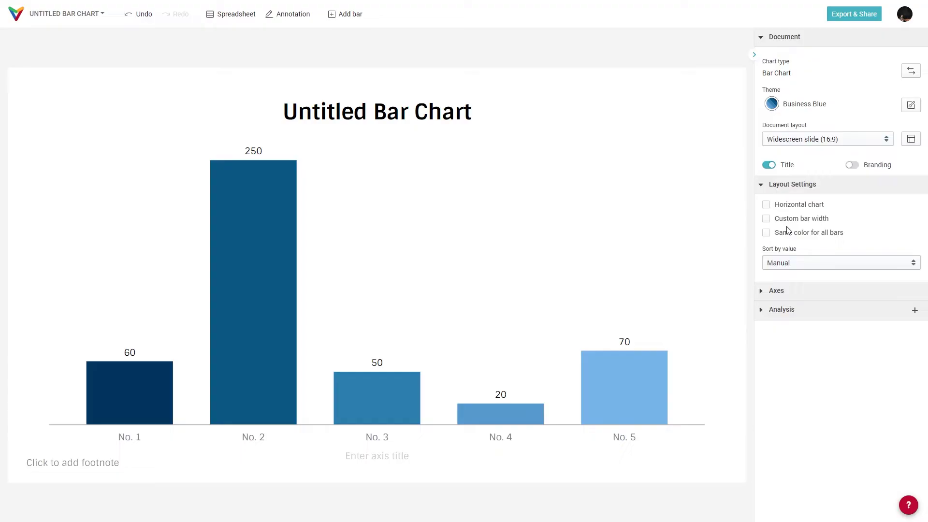
- Turn off custom bar width, keep individual bar colours, and make the chart horizontal
{"action": "left_click", "coordinate": [800, 219]}
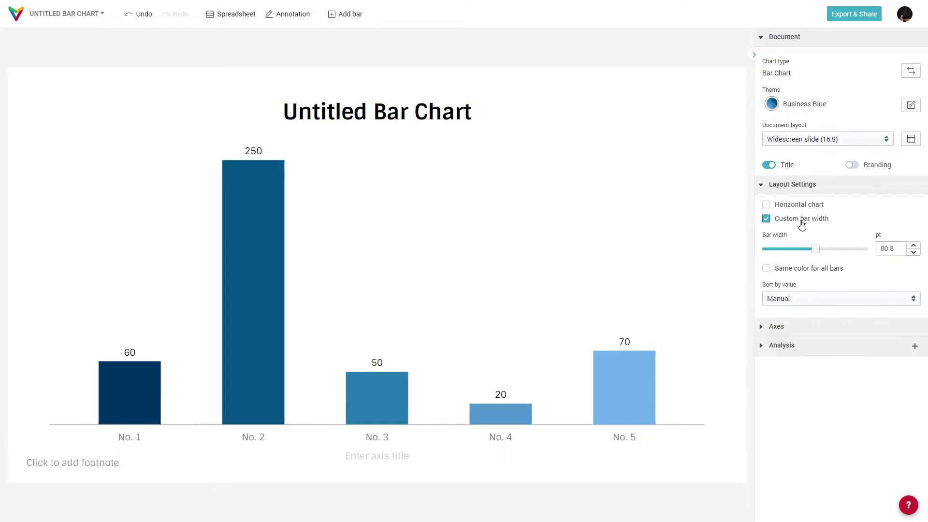
{"action": "double_click", "coordinate": [804, 219]}
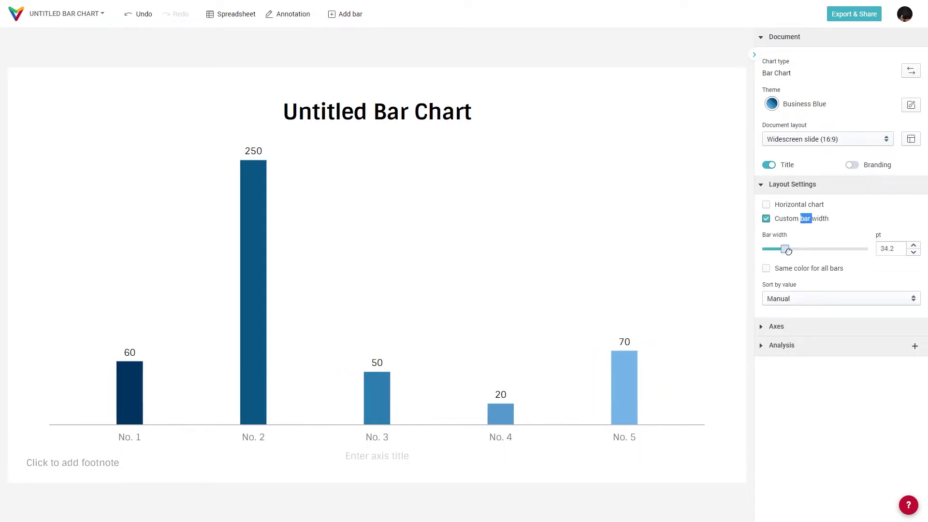
{"action": "left_click", "coordinate": [765, 219]}
{"action": "left_click", "coordinate": [765, 232]}
{"action": "left_click", "coordinate": [766, 233]}
{"action": "left_click", "coordinate": [766, 205]}
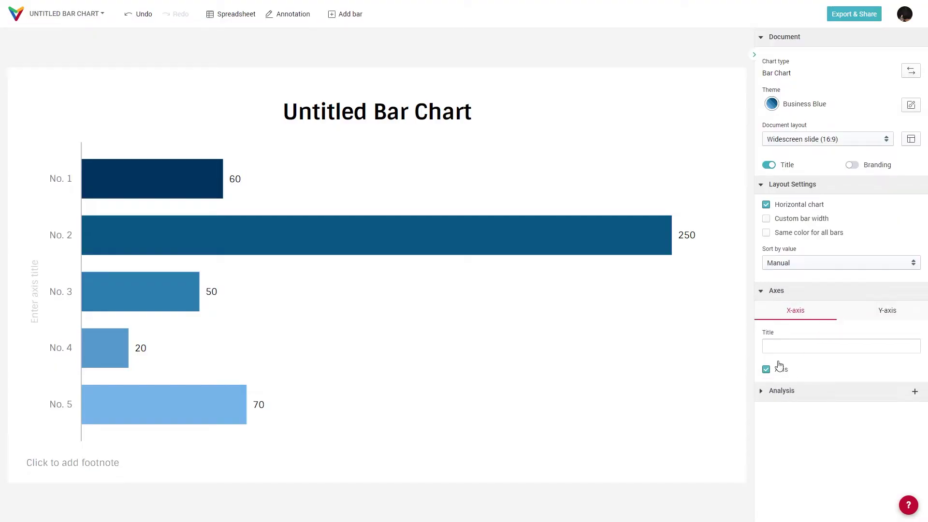
- Title the category axis 'Mix' and the value axis 'Decibles (Lower is Better)', showing axis and gridlines
{"action": "left_click", "coordinate": [781, 348]}
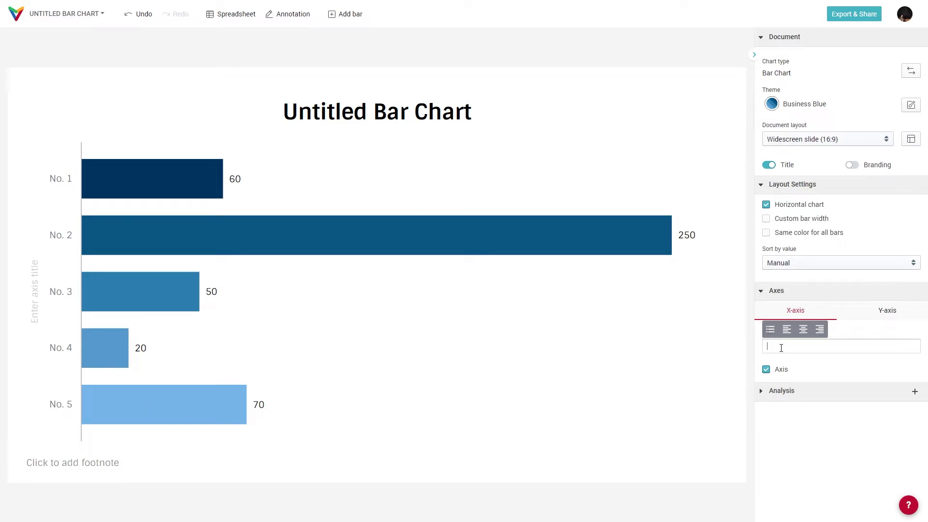
{"action": "type", "text": "Mix"}
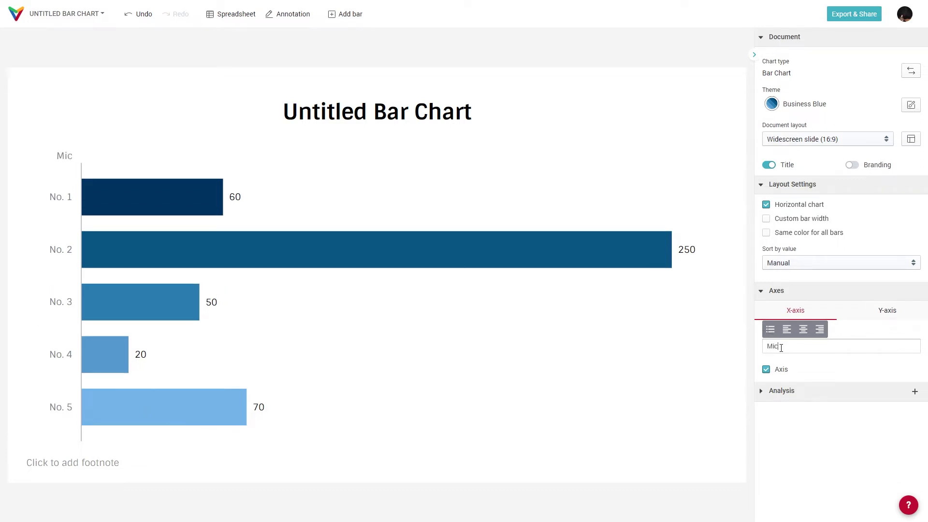
{"action": "left_click", "coordinate": [869, 311]}
{"action": "scroll", "coordinate": [865, 322], "scroll_direction": "down", "scroll_amount": 1}
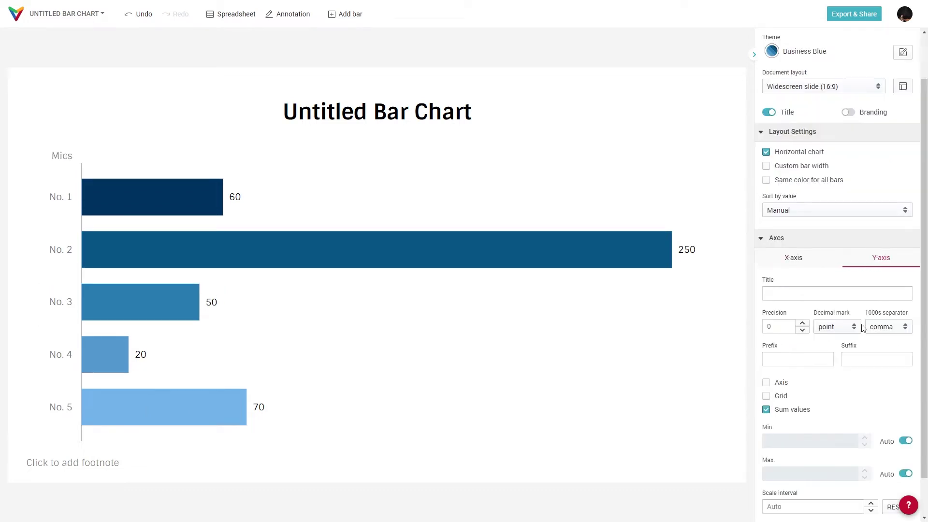
{"action": "left_click", "coordinate": [805, 297]}
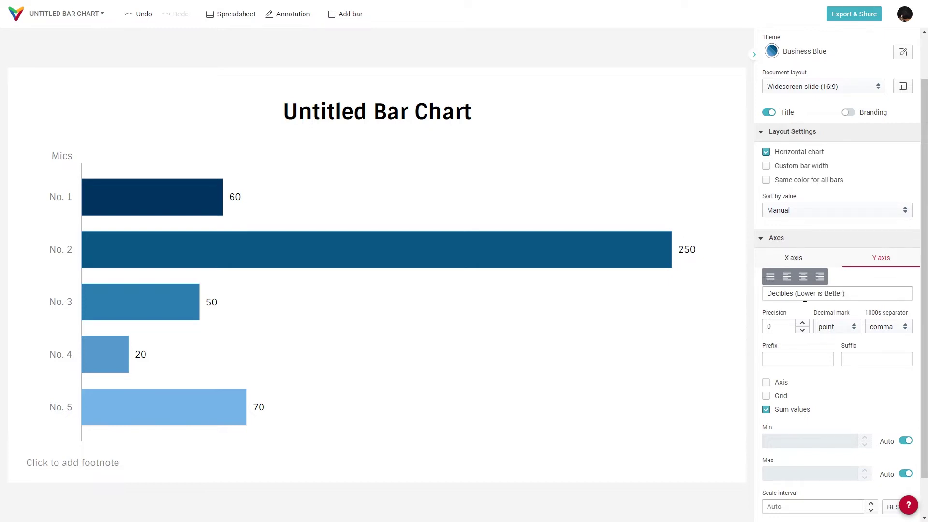
{"action": "left_click", "coordinate": [846, 416]}
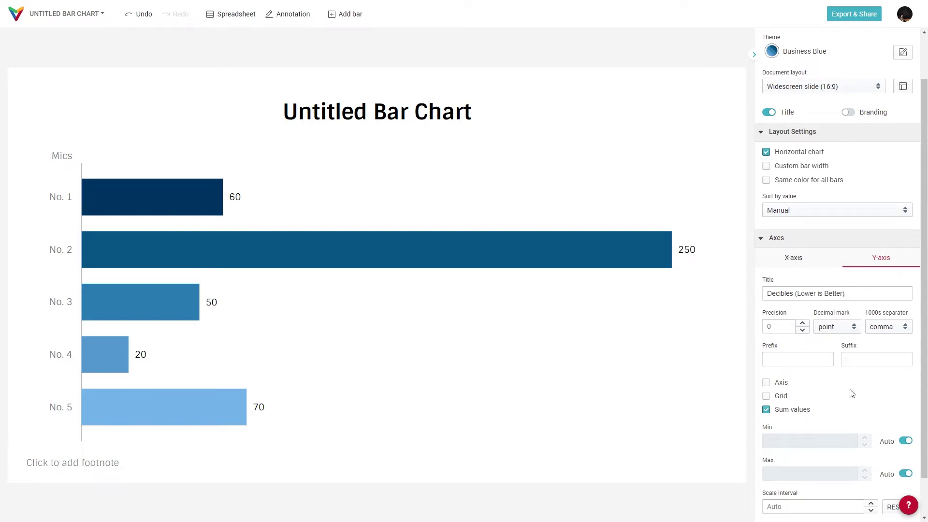
{"action": "left_click", "coordinate": [781, 383]}
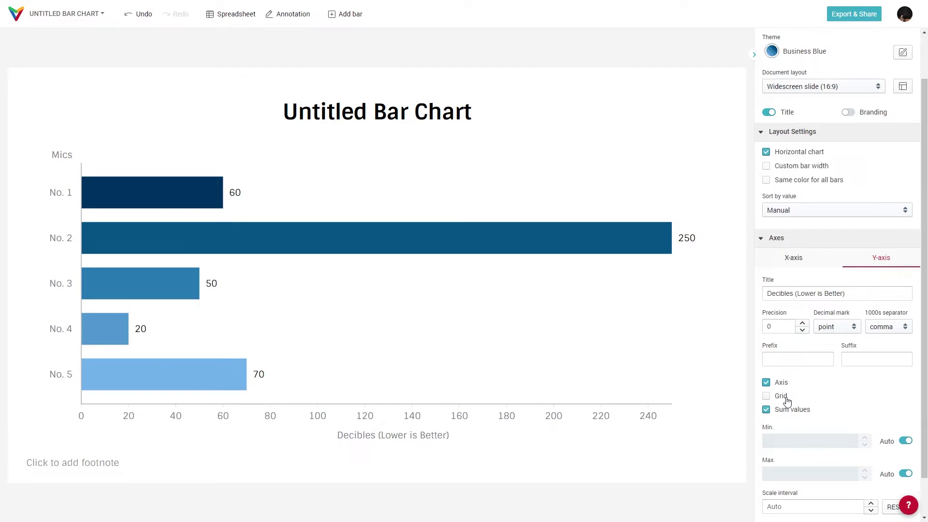
{"action": "left_click", "coordinate": [787, 401]}
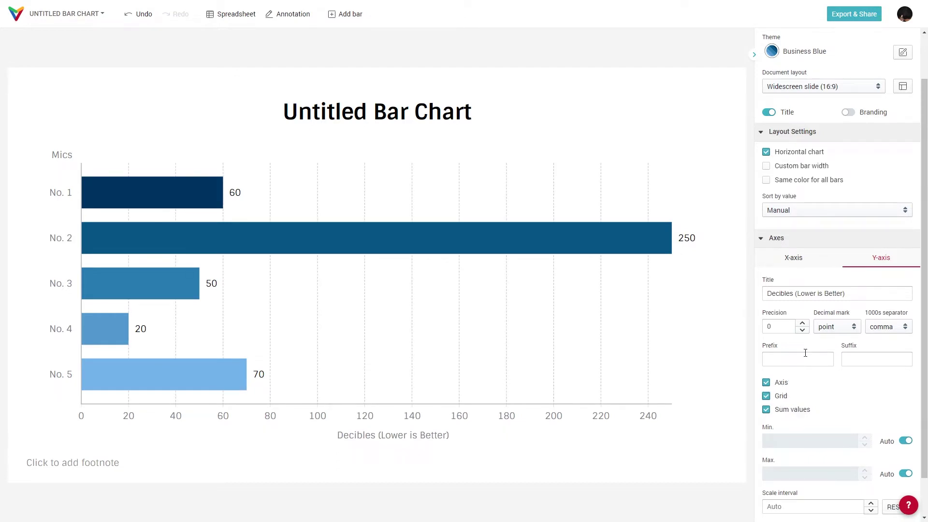
{"action": "left_click", "coordinate": [810, 268]}
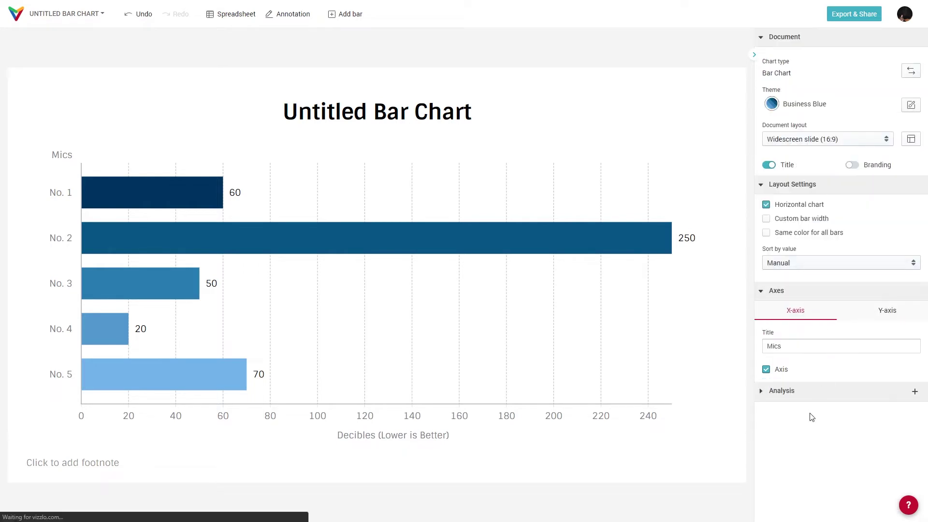
- Relabel the first two bars as Rode with value 86 and AKG with value 94
{"action": "left_click", "coordinate": [161, 192]}
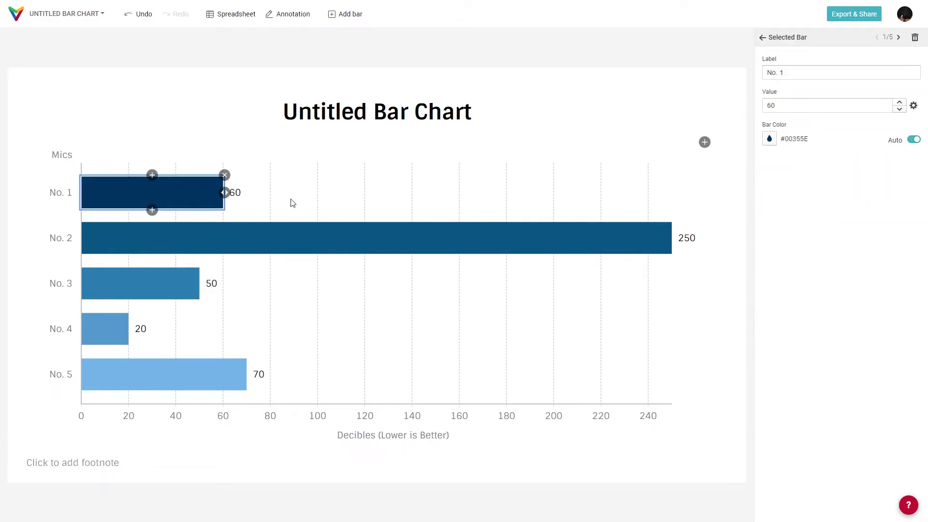
{"action": "left_click", "coordinate": [812, 71]}
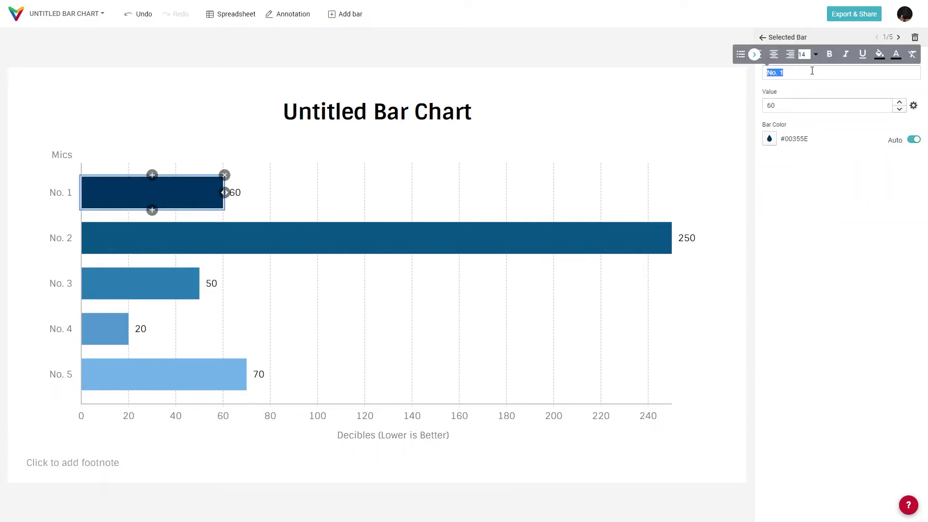
{"action": "type", "text": "Rode"}
{"action": "key", "text": "Tab"}
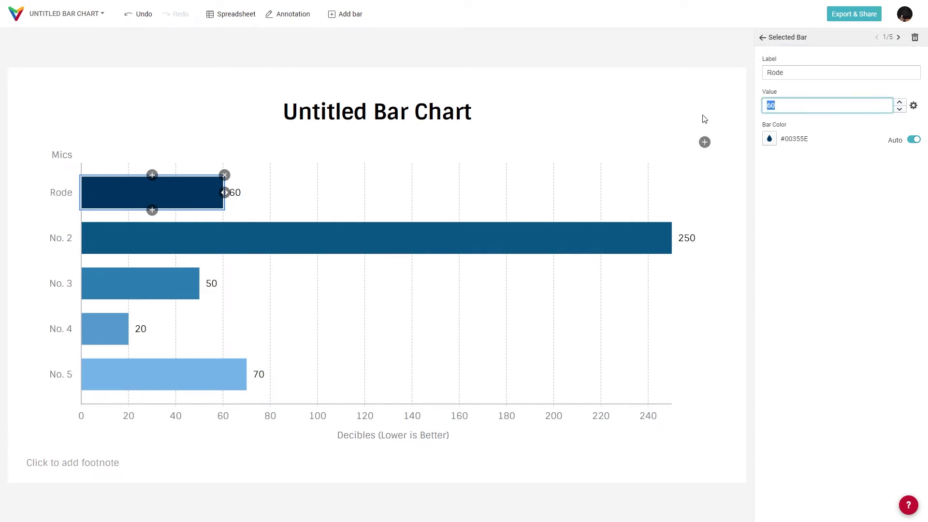
{"action": "type", "text": "86"}
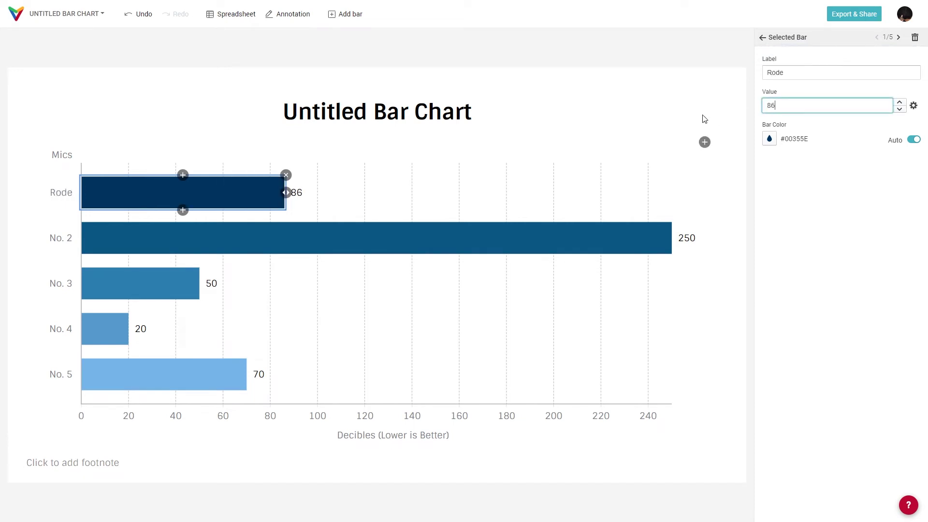
{"action": "left_click", "coordinate": [87, 247]}
{"action": "triple_click", "coordinate": [799, 75]}
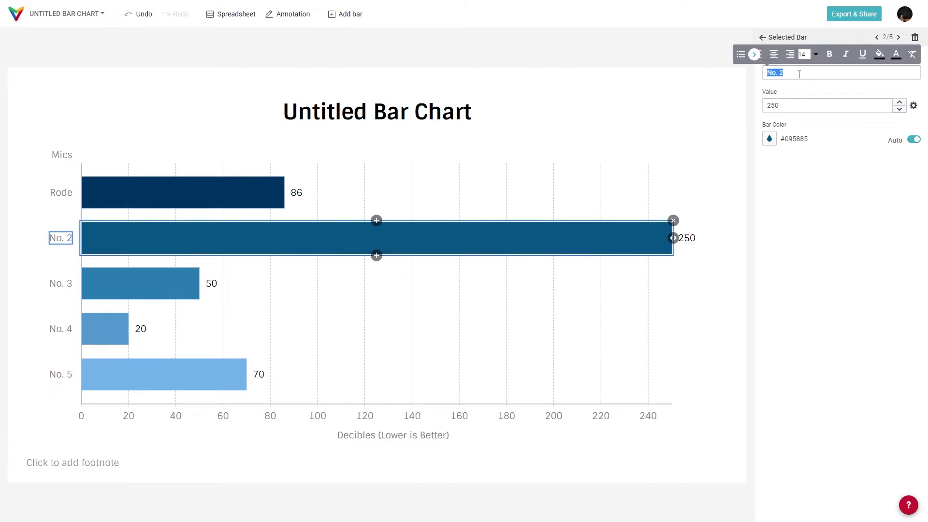
{"action": "type", "text": "AKG"}
{"action": "triple_click", "coordinate": [789, 105]}
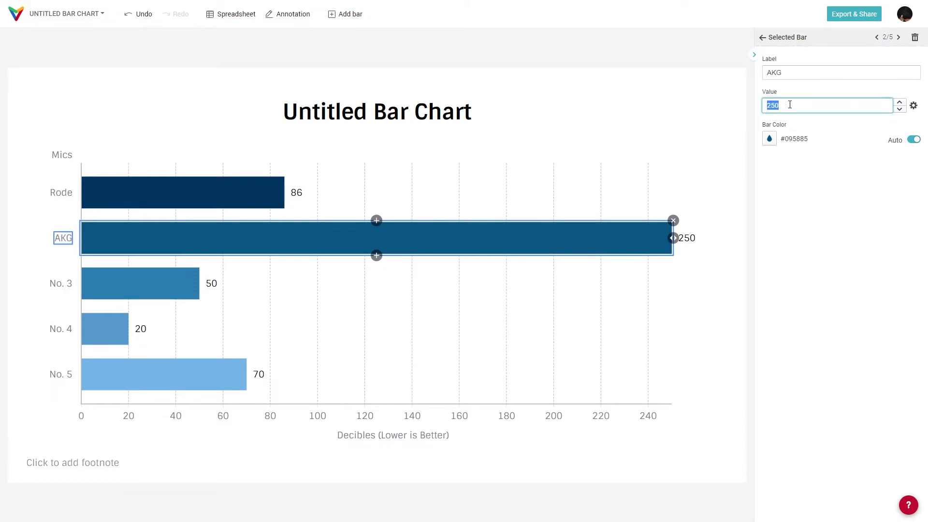
{"action": "type", "text": "94"}
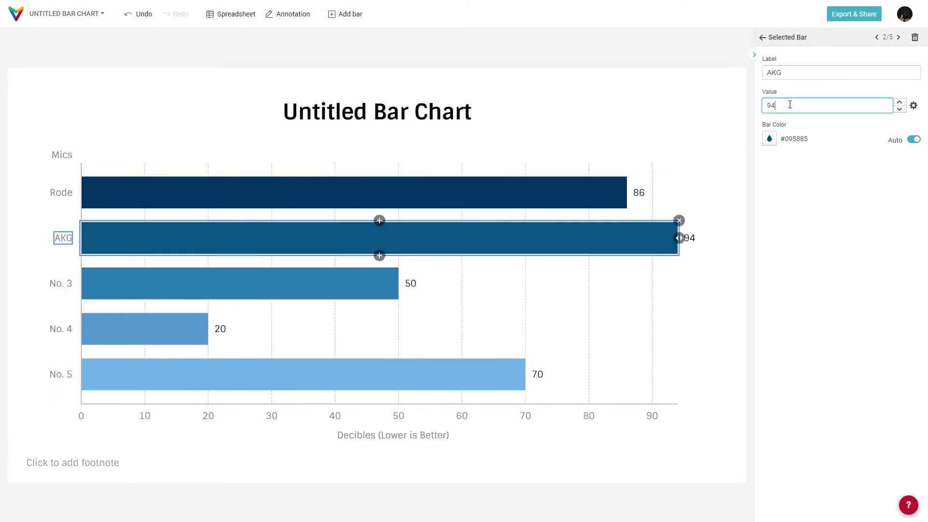
- Relabel the third bar as Shure with value 42
{"action": "left_click", "coordinate": [95, 277]}
{"action": "triple_click", "coordinate": [816, 77]}
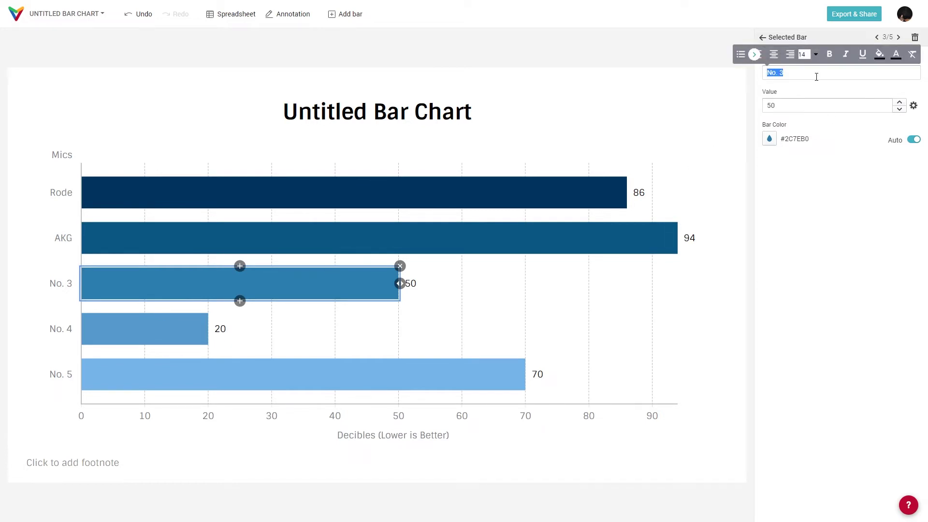
{"action": "type", "text": "Shure"}
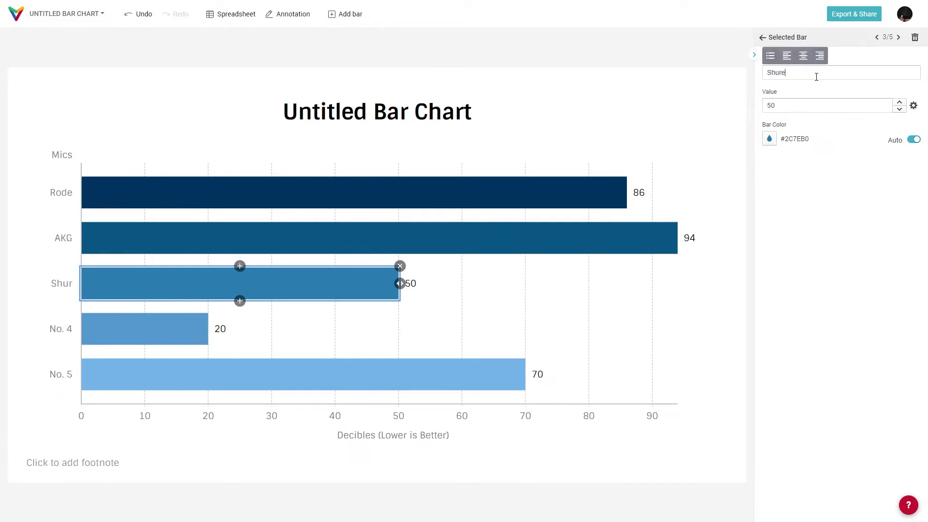
{"action": "left_click", "coordinate": [788, 99]}
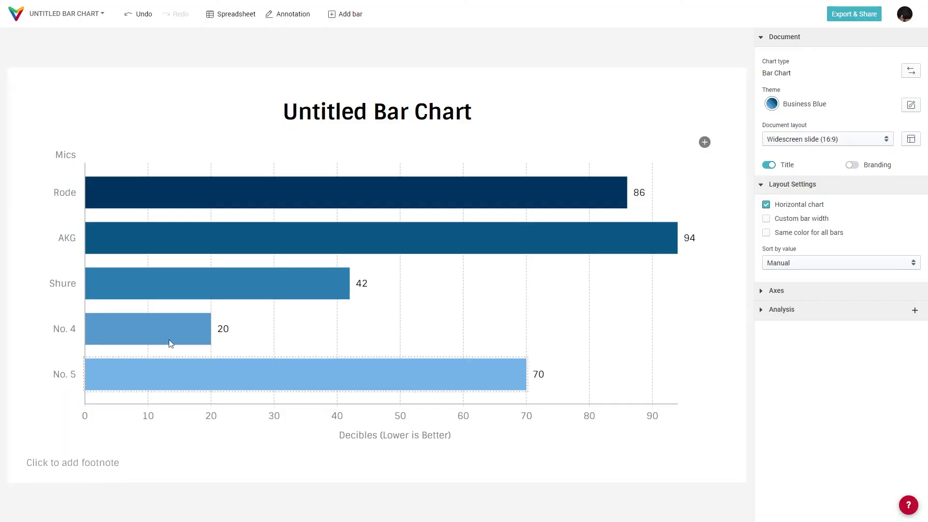
{"action": "left_click", "coordinate": [193, 319]}
- Delete bars No. 4 and No. 5, then insert new bars of value 28 among the brand bars
{"action": "left_click", "coordinate": [211, 311]}
{"action": "left_click", "coordinate": [413, 374]}
{"action": "left_click", "coordinate": [527, 347]}
{"action": "left_click", "coordinate": [312, 357]}
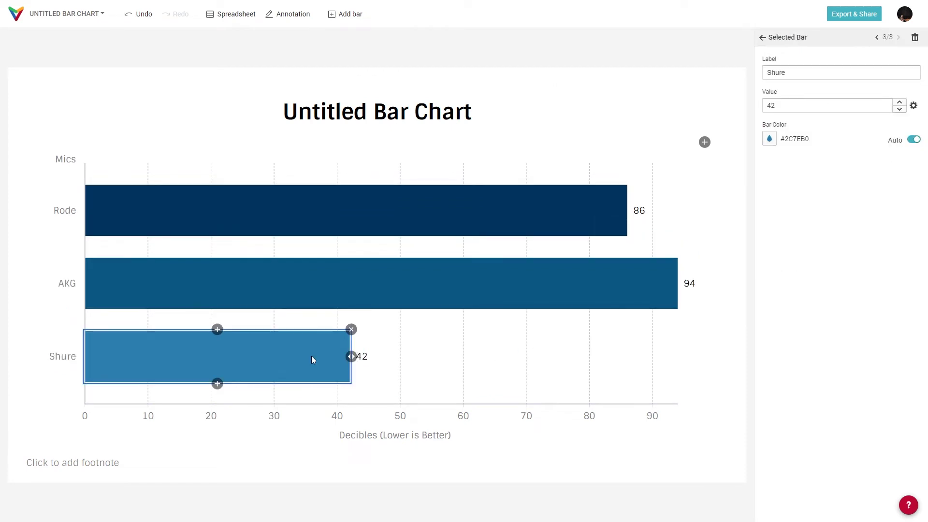
{"action": "left_click", "coordinate": [218, 330]}
{"action": "left_click", "coordinate": [232, 202]}
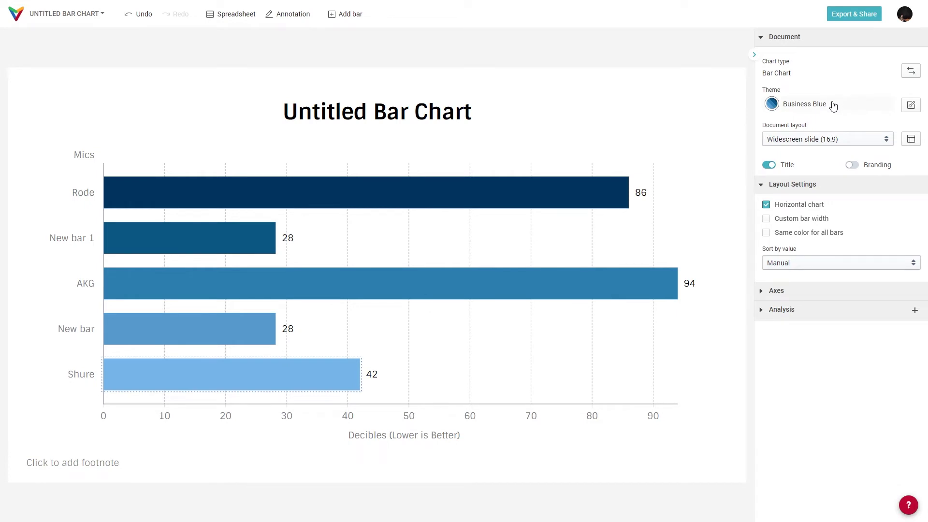
- Try the TallGuyFilms - Streaming and Scotty themes, then settle on the Yuccie theme
{"action": "left_click", "coordinate": [833, 106]}
{"action": "scroll", "coordinate": [690, 190], "scroll_direction": "up", "scroll_amount": 2}
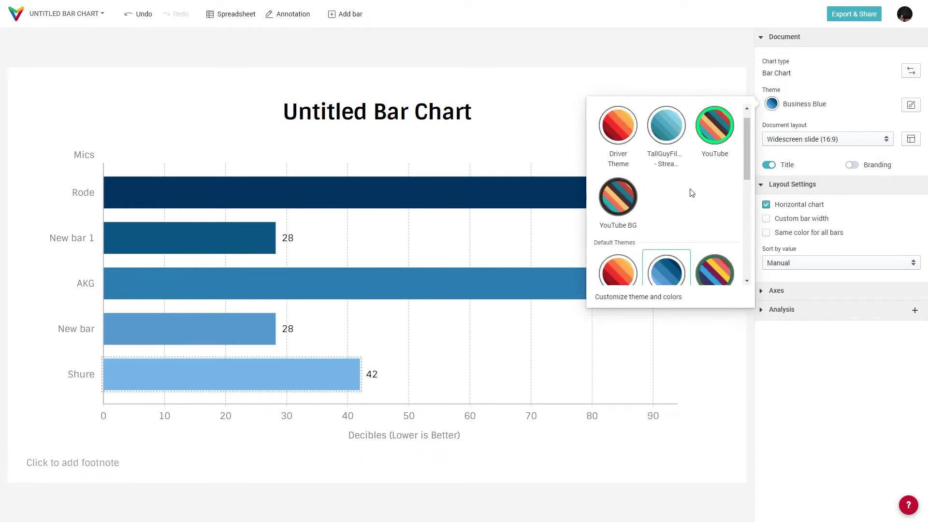
{"action": "scroll", "coordinate": [701, 207], "scroll_direction": "down", "scroll_amount": 1}
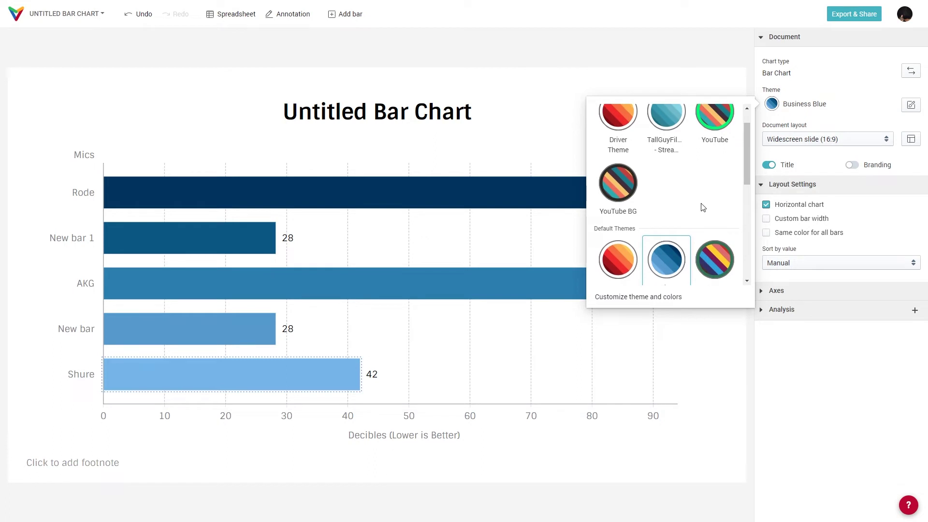
{"action": "scroll", "coordinate": [703, 205], "scroll_direction": "up", "scroll_amount": 1}
{"action": "scroll", "coordinate": [628, 180], "scroll_direction": "down", "scroll_amount": 1}
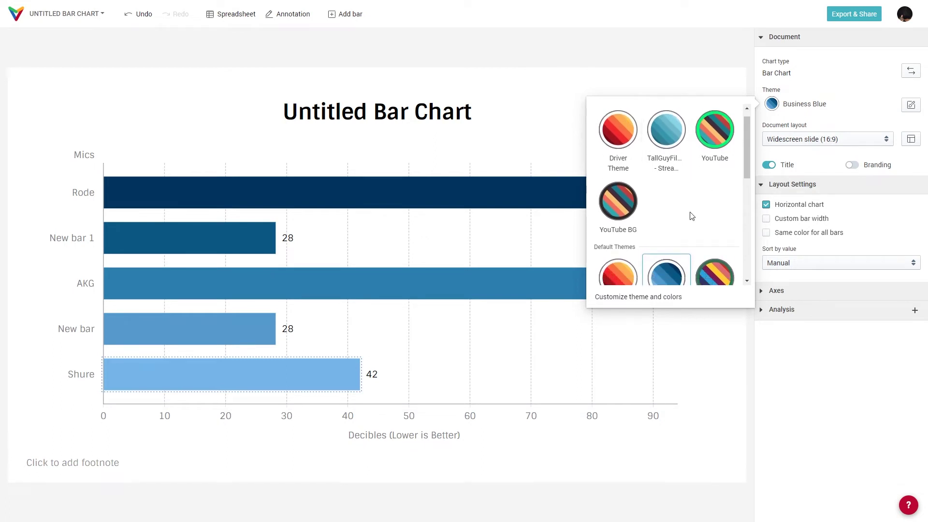
{"action": "scroll", "coordinate": [667, 174], "scroll_direction": "up", "scroll_amount": 1}
{"action": "left_click", "coordinate": [667, 150]}
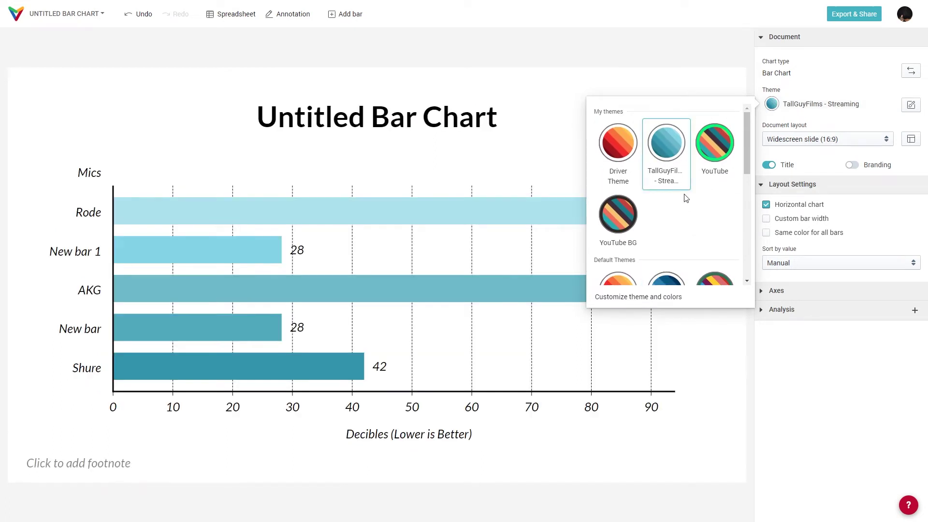
{"action": "scroll", "coordinate": [685, 198], "scroll_direction": "down", "scroll_amount": 6}
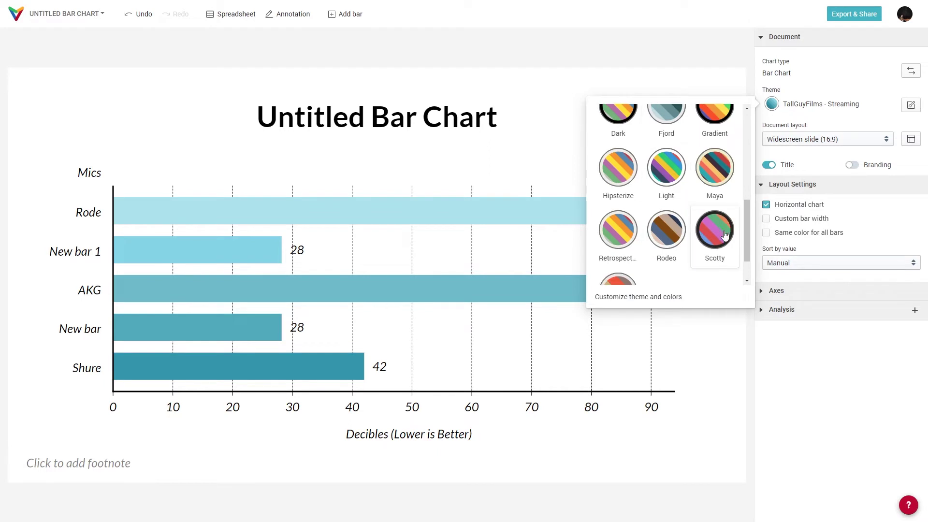
{"action": "left_click", "coordinate": [724, 235]}
{"action": "scroll", "coordinate": [683, 227], "scroll_direction": "down", "scroll_amount": 1}
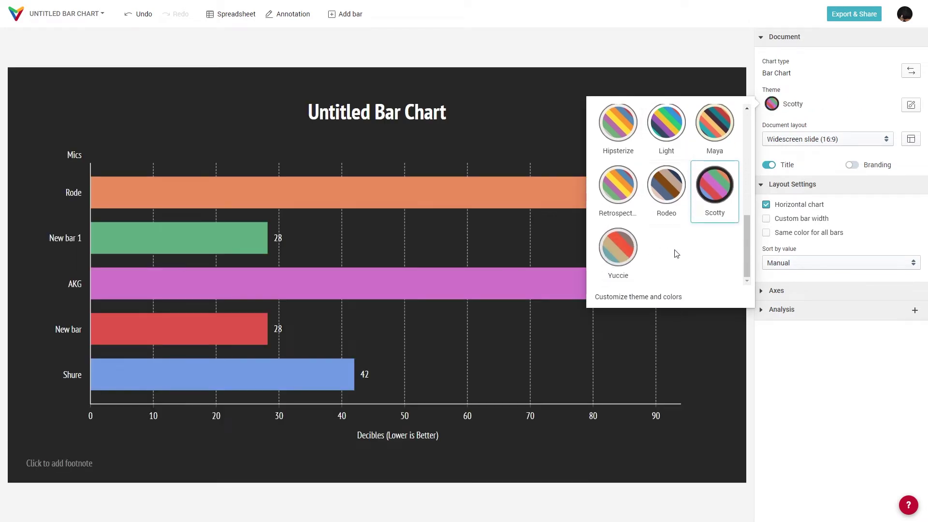
{"action": "left_click", "coordinate": [619, 248]}
{"action": "left_click", "coordinate": [849, 395]}
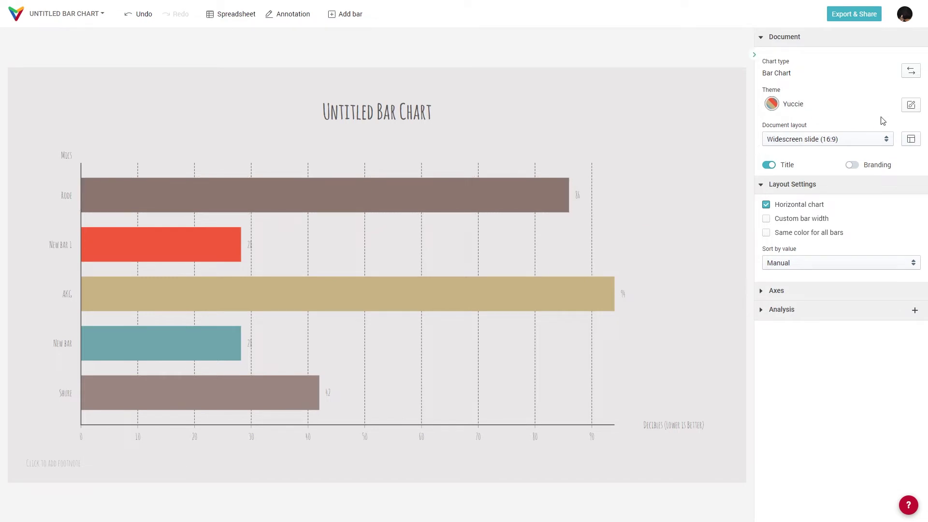
- Set theme fonts: Open Sans Semi Bold Italic title, PT Serif headings, Pacifico content
{"action": "left_click", "coordinate": [916, 109]}
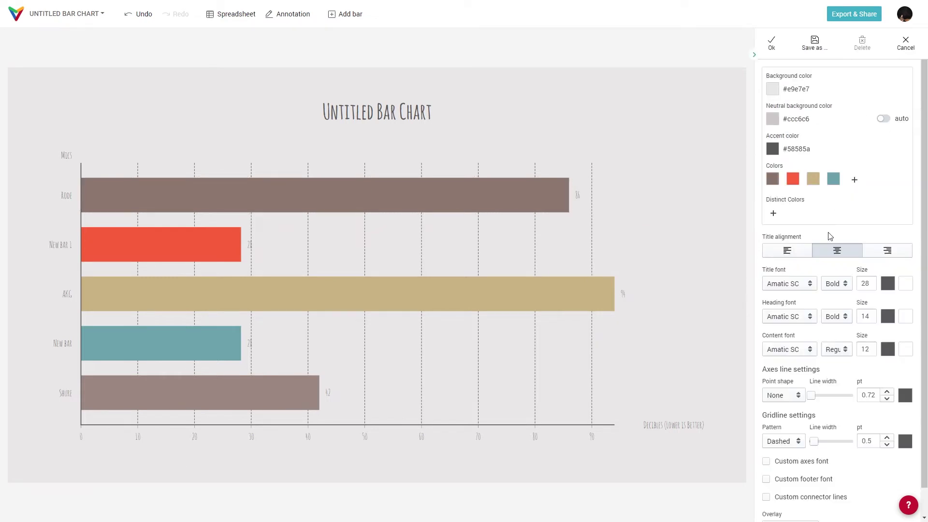
{"action": "scroll", "coordinate": [807, 261], "scroll_direction": "down", "scroll_amount": 1}
{"action": "left_click", "coordinate": [802, 254]}
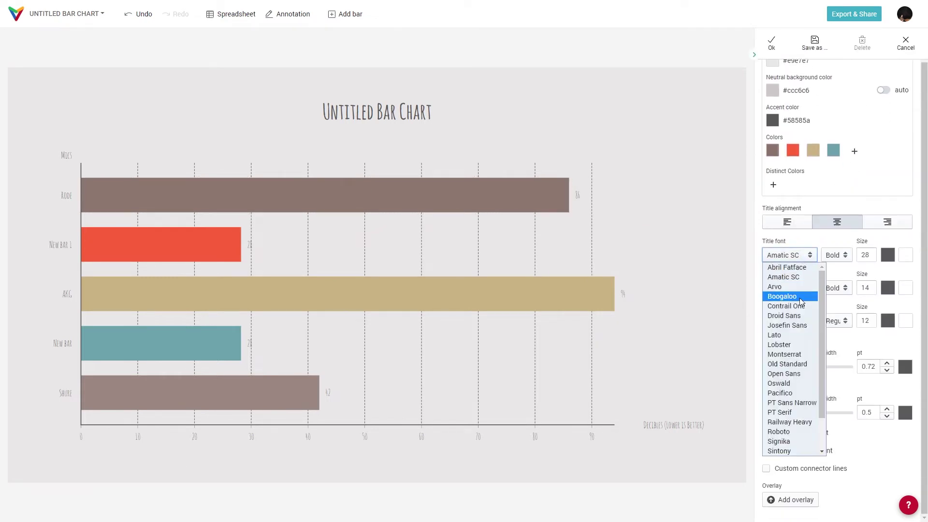
{"action": "left_click", "coordinate": [799, 374]}
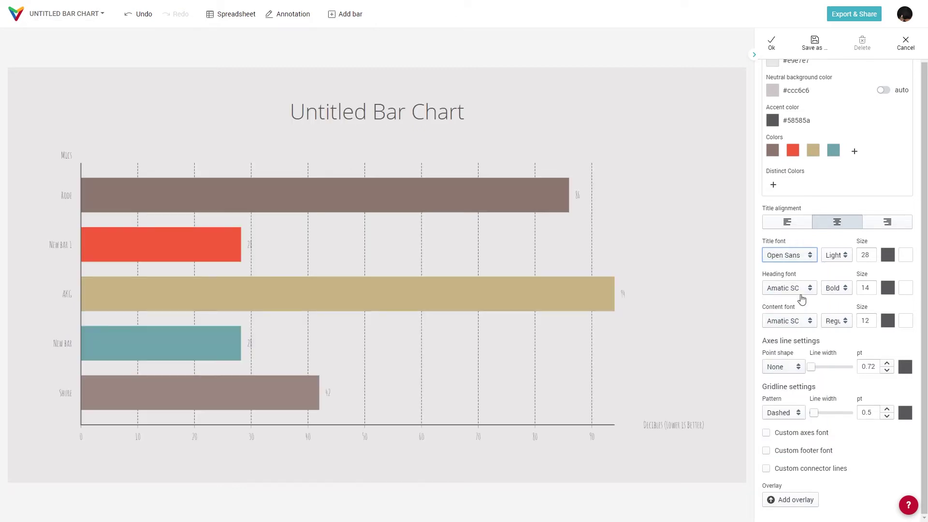
{"action": "left_click", "coordinate": [800, 292]}
{"action": "left_click", "coordinate": [797, 446]}
{"action": "left_click", "coordinate": [798, 320]}
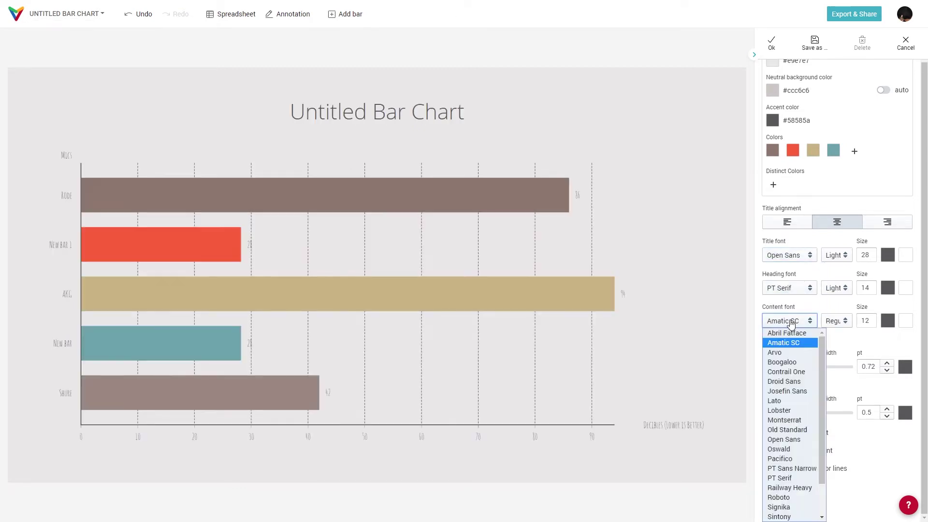
{"action": "left_click", "coordinate": [802, 457]}
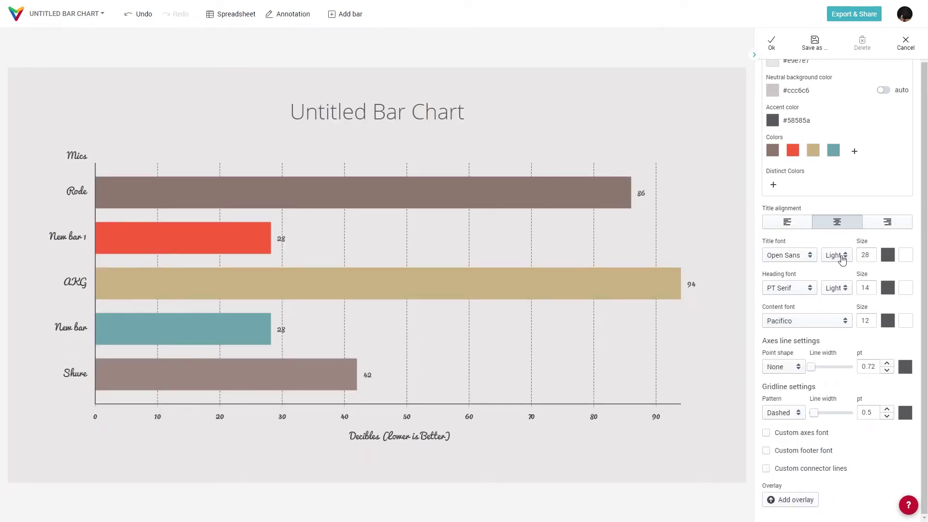
{"action": "left_click", "coordinate": [841, 259]}
{"action": "left_click", "coordinate": [853, 305]}
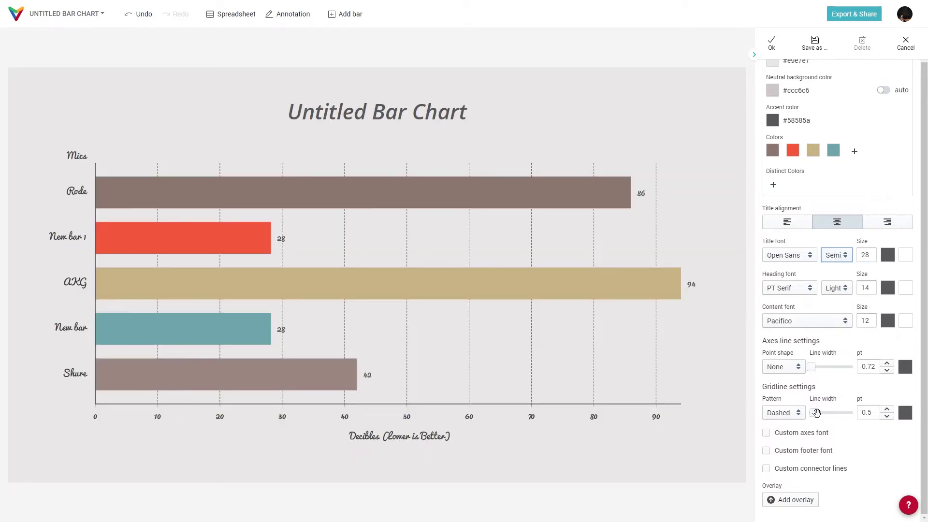
- Remove the gridlines and axis lines by setting their widths to 0
{"action": "left_click_drag", "start_coordinate": [816, 412], "coordinate": [801, 418]}
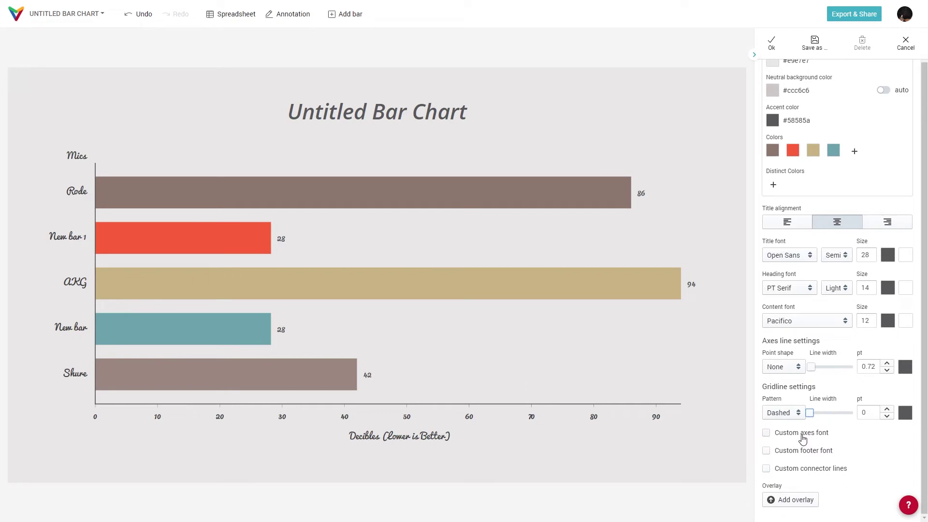
{"action": "mouse_move", "coordinate": [811, 365]}
{"action": "left_mouse_down"}
{"action": "mouse_move", "coordinate": [843, 366]}
{"action": "mouse_move", "coordinate": [802, 375]}
{"action": "left_mouse_up"}
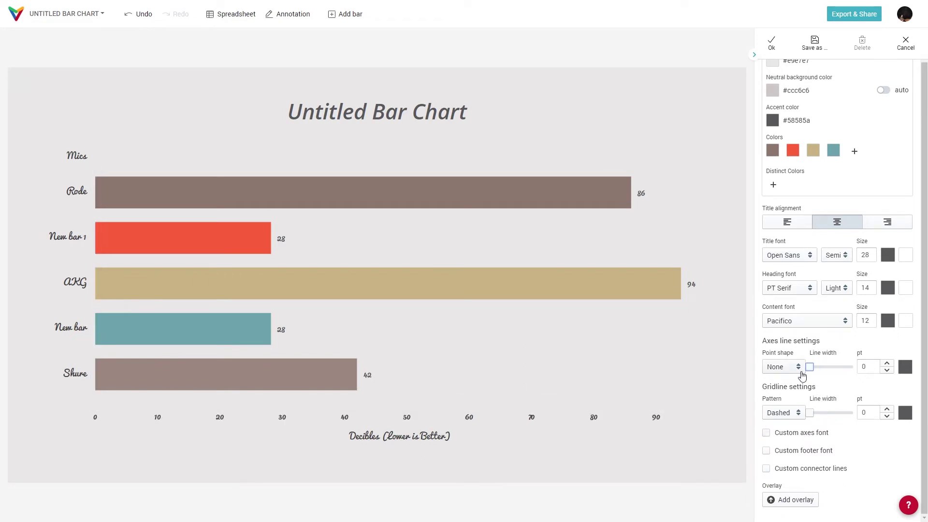
{"action": "left_click", "coordinate": [797, 433]}
- Add a cyan palette colour and change the red swatch to olive 5E5A31 for New bar 1
{"action": "scroll", "coordinate": [810, 430], "scroll_direction": "down", "scroll_amount": 1}
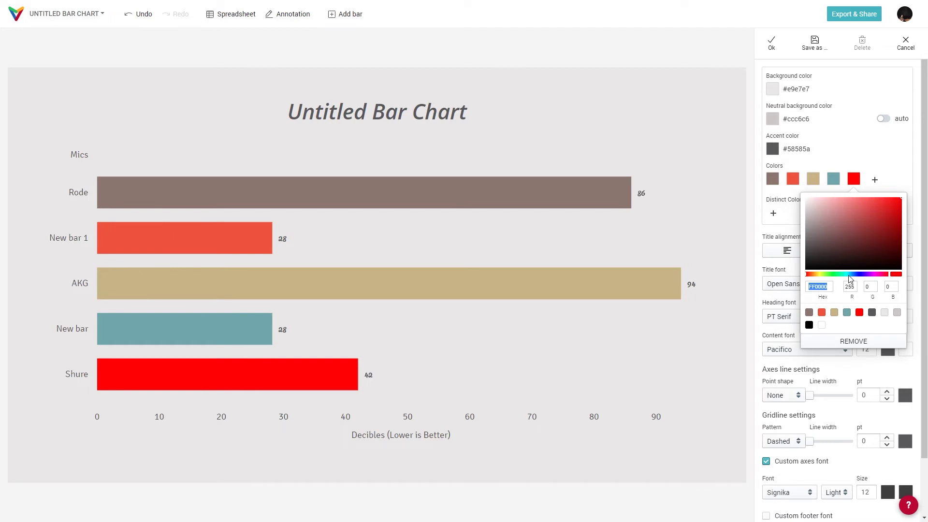
{"action": "left_click", "coordinate": [850, 274]}
{"action": "left_click", "coordinate": [868, 213]}
{"action": "left_click", "coordinate": [873, 151]}
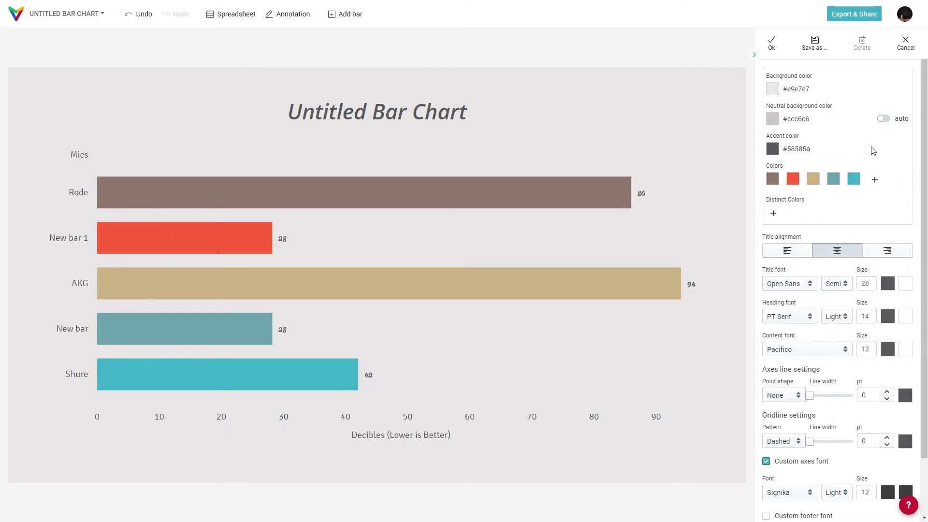
{"action": "left_click", "coordinate": [793, 179]}
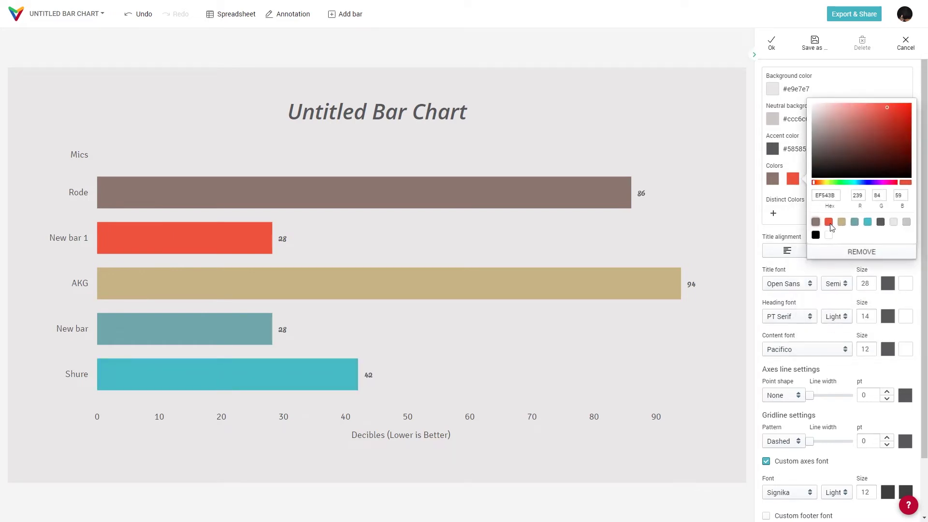
{"action": "left_click", "coordinate": [857, 151]}
{"action": "left_click", "coordinate": [825, 183]}
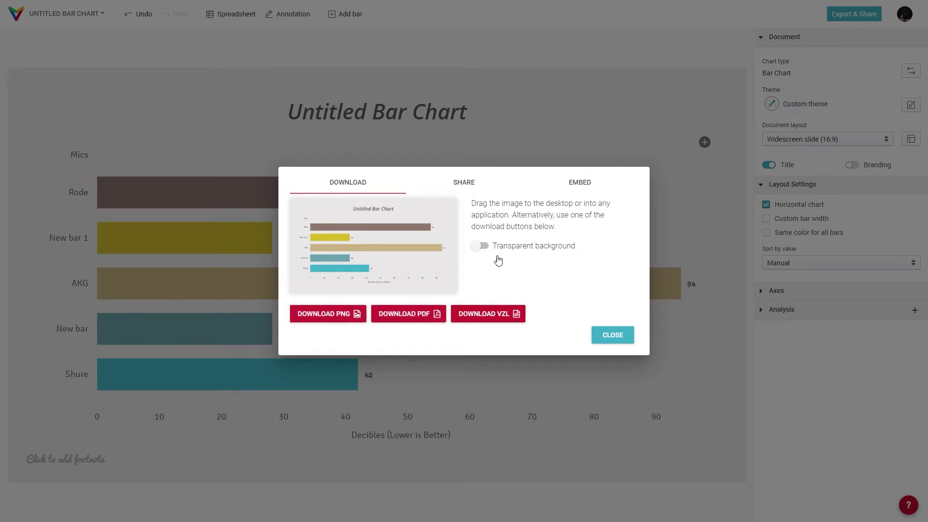
- Enable a transparent background for the export and view the embed options
{"action": "left_click", "coordinate": [481, 246]}
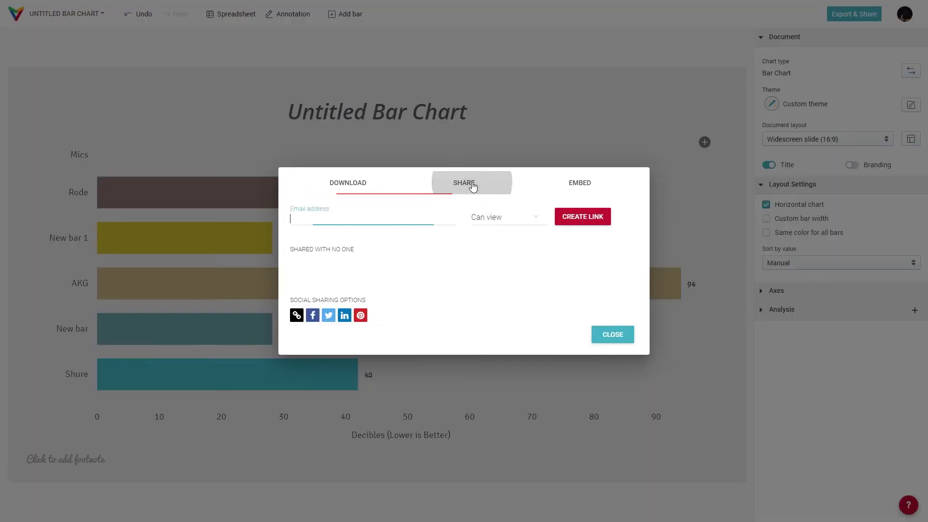
{"action": "left_click", "coordinate": [594, 187]}
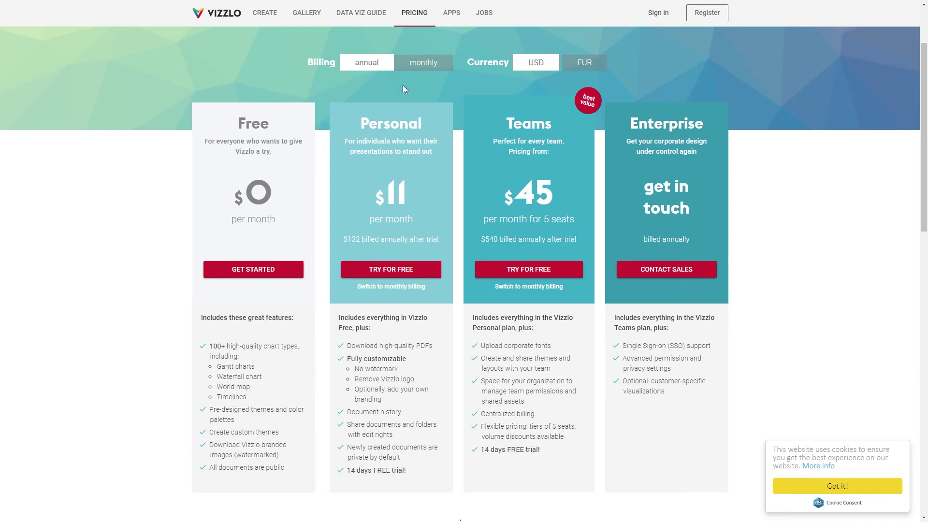
- Switch the pricing page to monthly billing, showing Personal at $14 and Teams at $55
{"action": "left_click", "coordinate": [433, 68]}
{"action": "scroll", "coordinate": [444, 198], "scroll_direction": "down", "scroll_amount": 1}
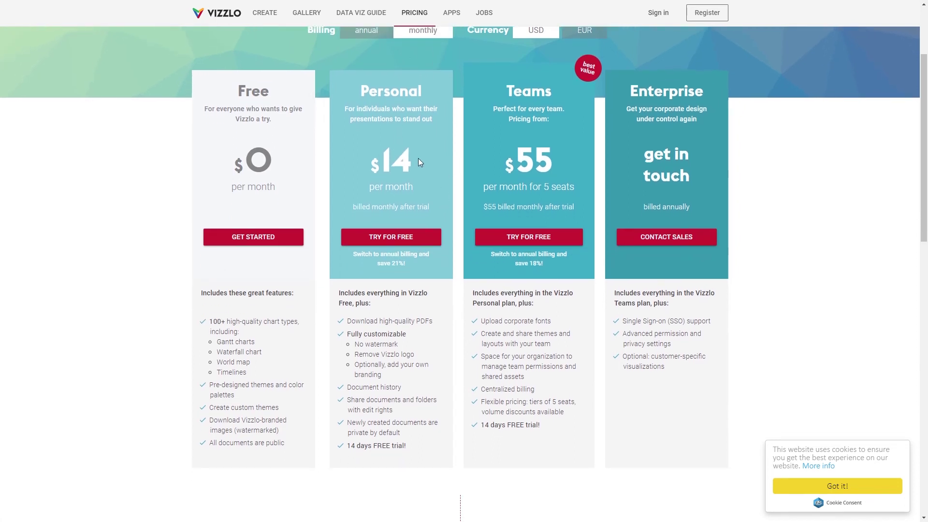